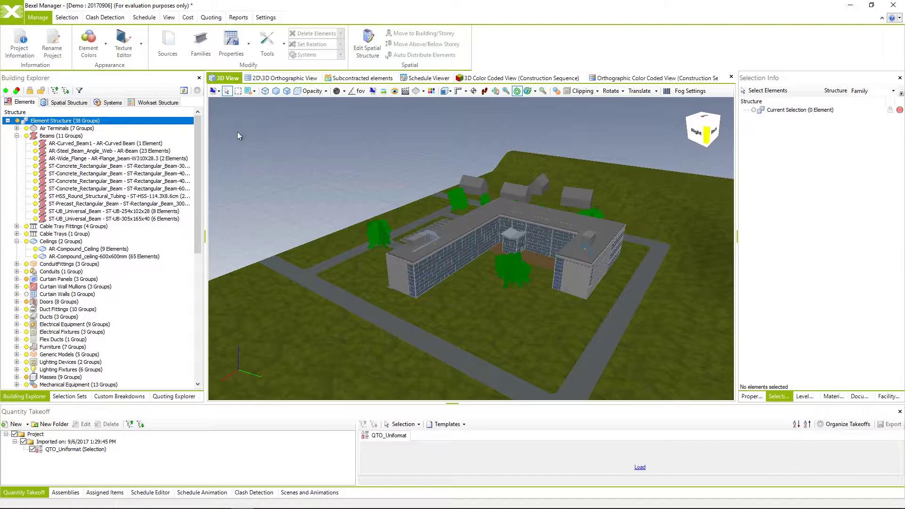
From the View ribbon, show the Windows dropdown listing every viewer, explorer and info panel
click(168, 19)
click(238, 37)
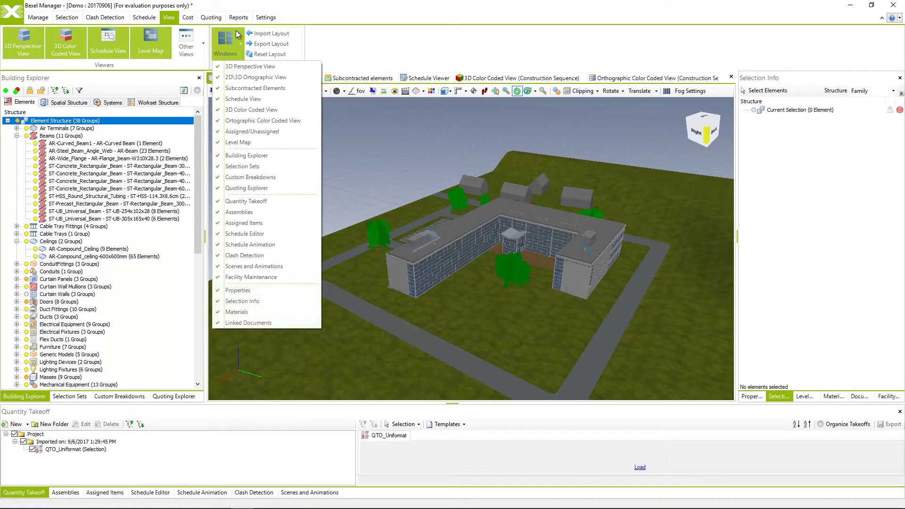
Dismiss the Windows dropdown and bring forward the Building Explorer with its 38 element groups
click(380, 40)
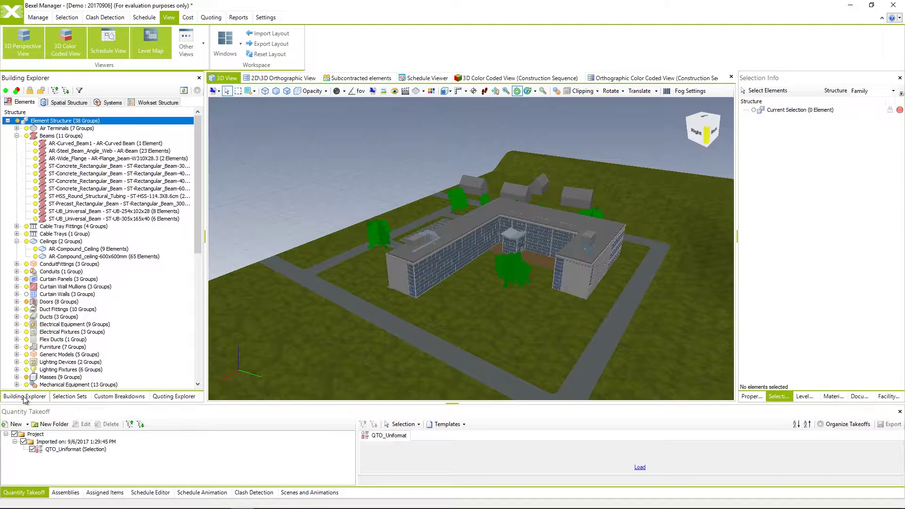
click(43, 398)
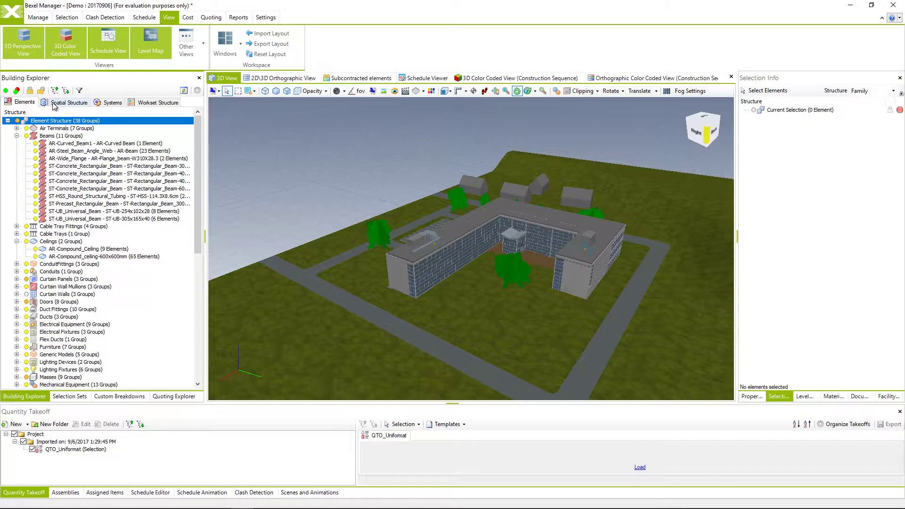
click(59, 104)
click(108, 106)
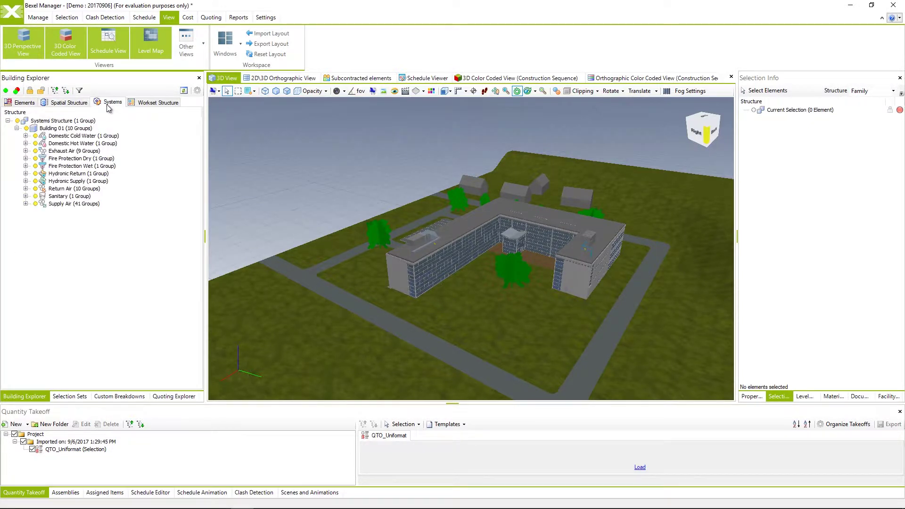
click(147, 105)
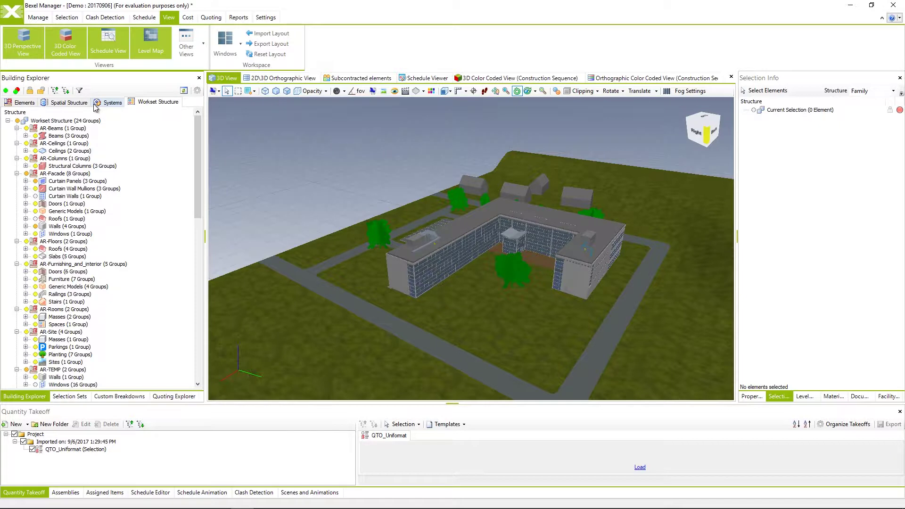
click(25, 103)
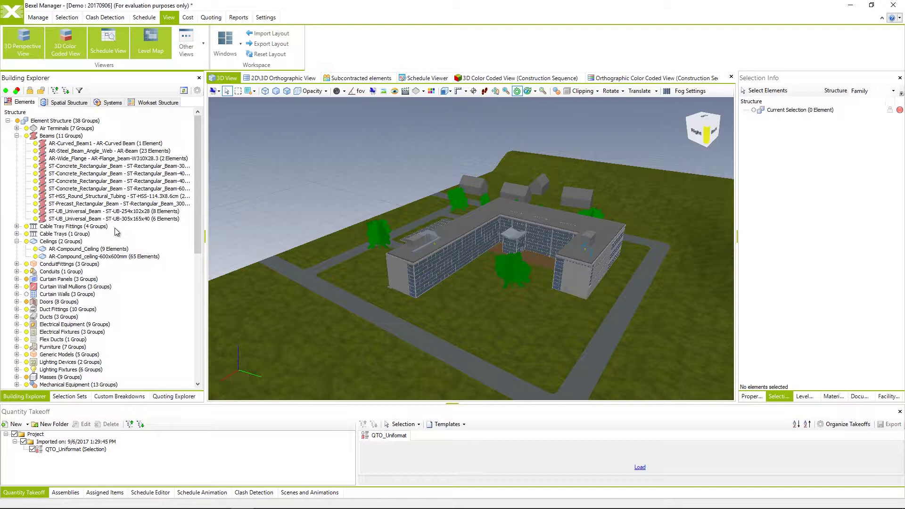
Select the Structural Columns category: 379 elements across 6 column types
drag(197, 237, 192, 376)
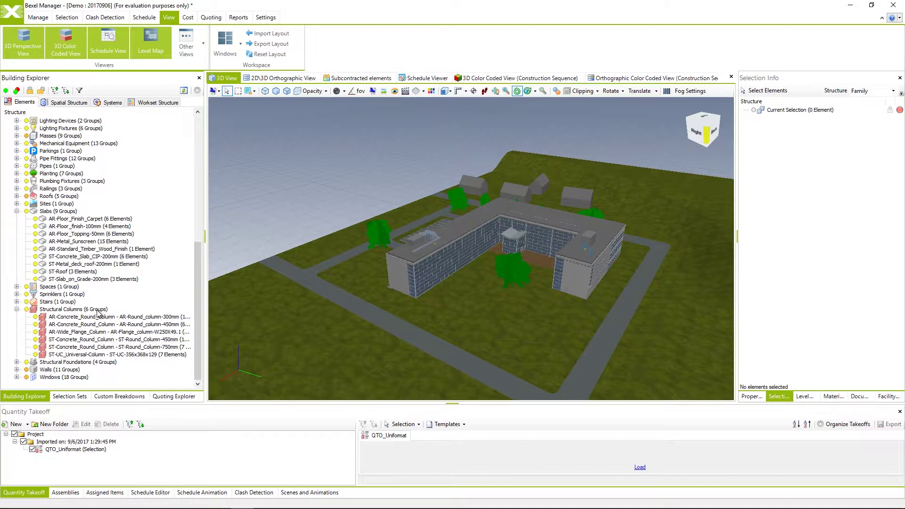
click(97, 311)
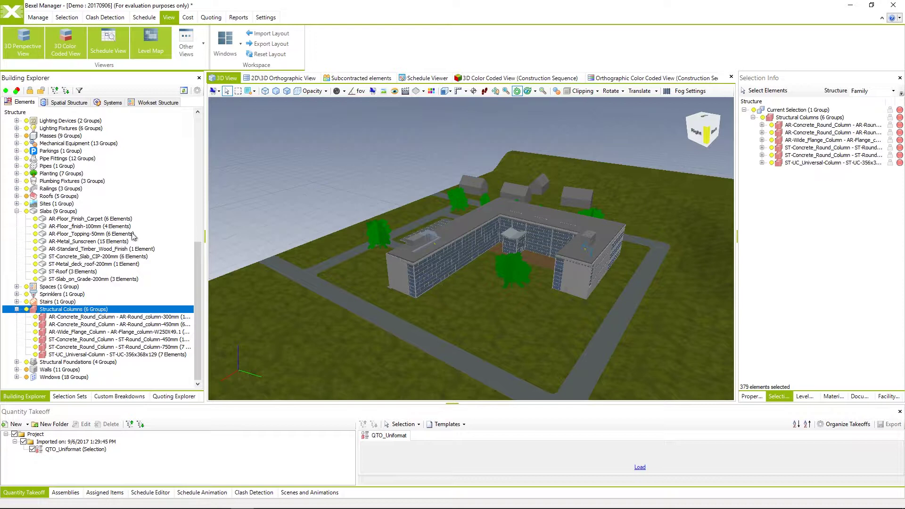
Isolate the selected structural columns in the 3D view, then clear the selection to 0 elements
right_click(242, 147)
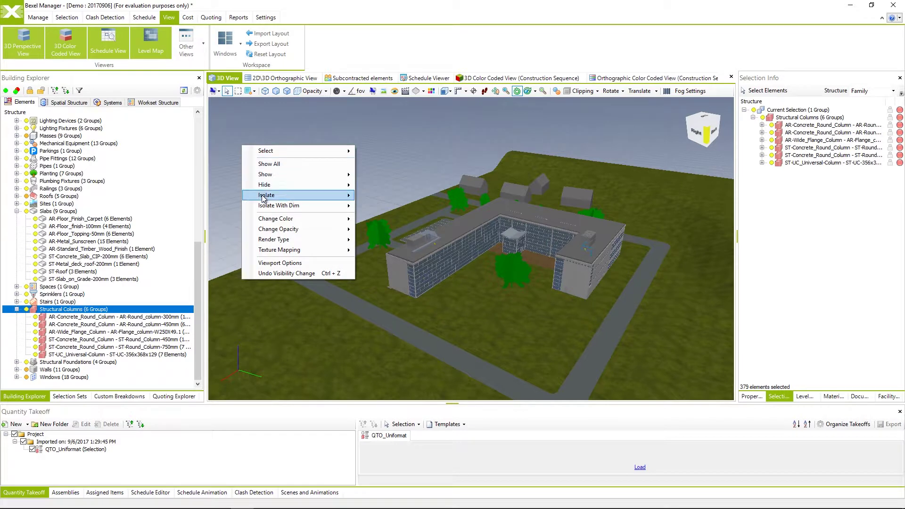
mouse_move(267, 195)
click(377, 195)
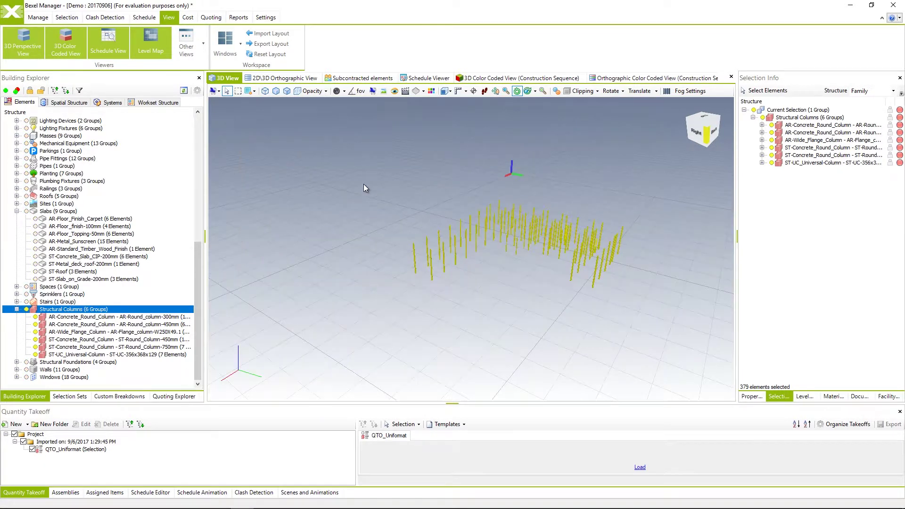
click(301, 195)
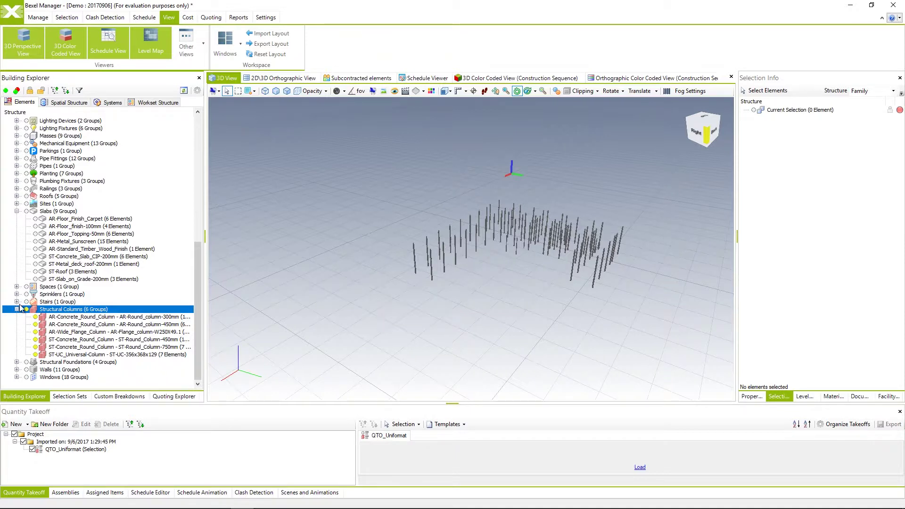
Switch the Slabs visibility back on so the 3D view shows more than the columns
click(26, 213)
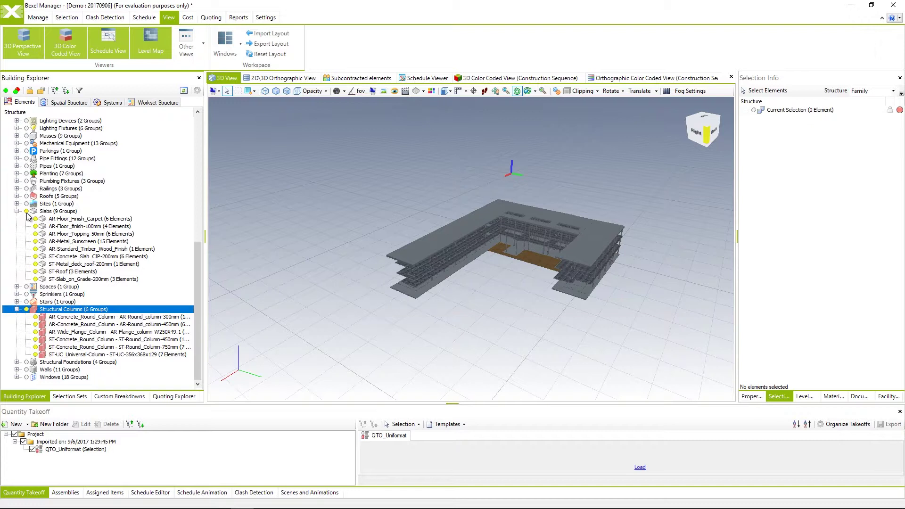
drag(198, 264, 207, 120)
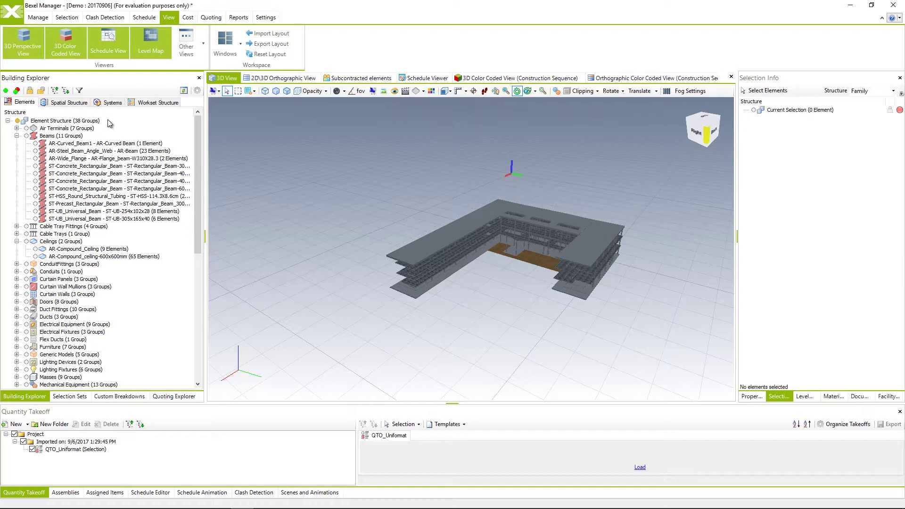
Hide the whole Element Structure, then turn on only the Beams and Ceilings visibility
click(18, 121)
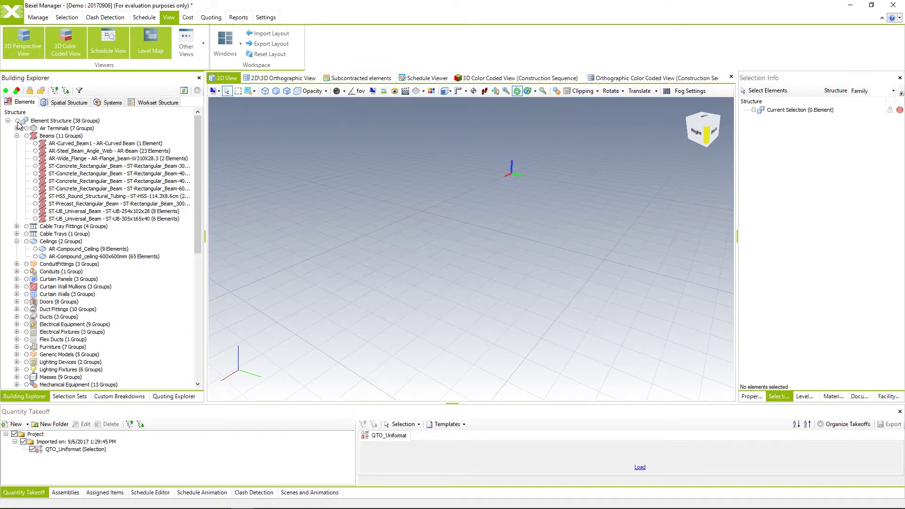
click(17, 121)
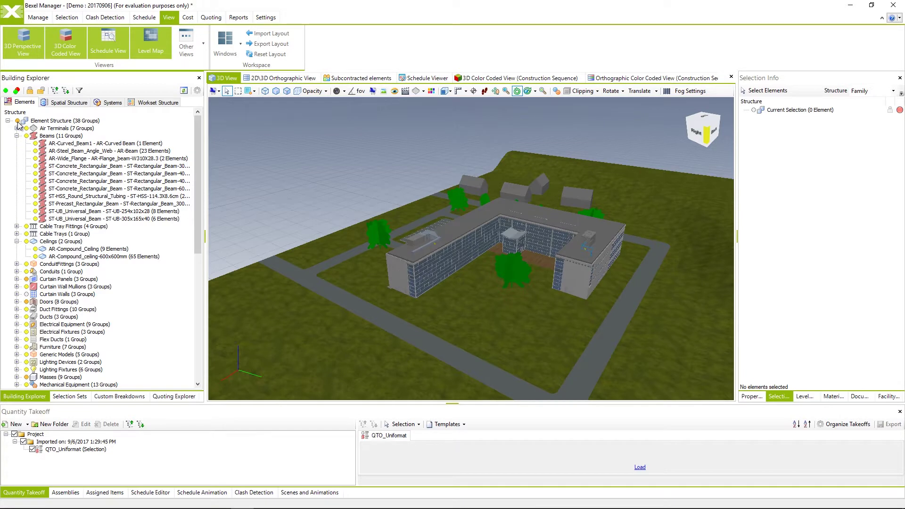
click(17, 121)
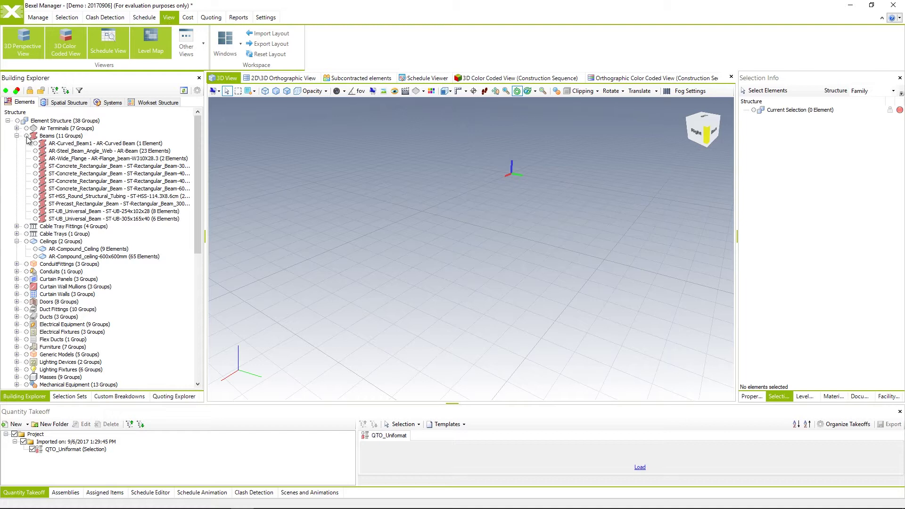
click(26, 135)
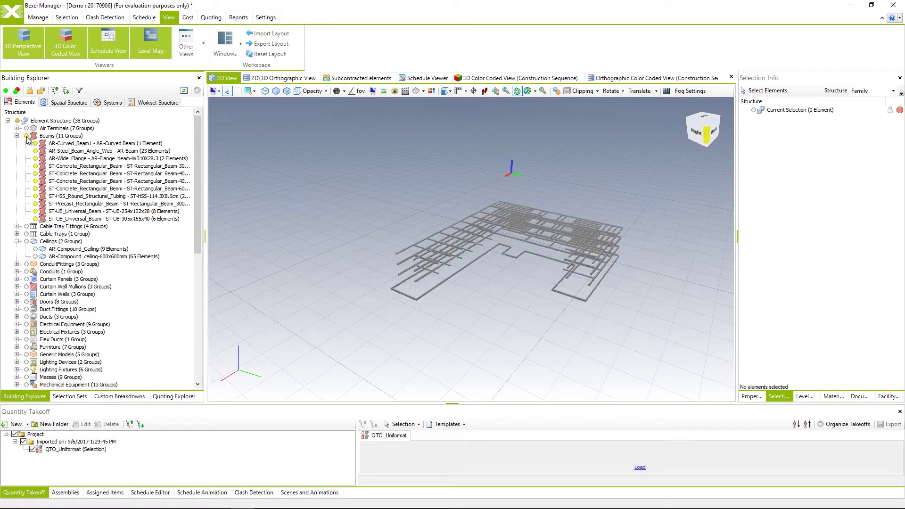
click(26, 242)
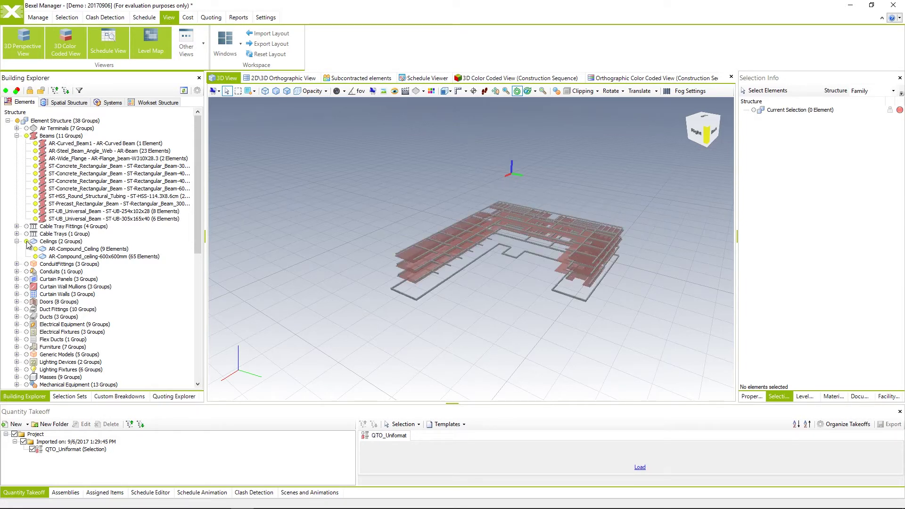
Switch to the 2D\3D Orthographic View of the beams and ceilings
click(267, 80)
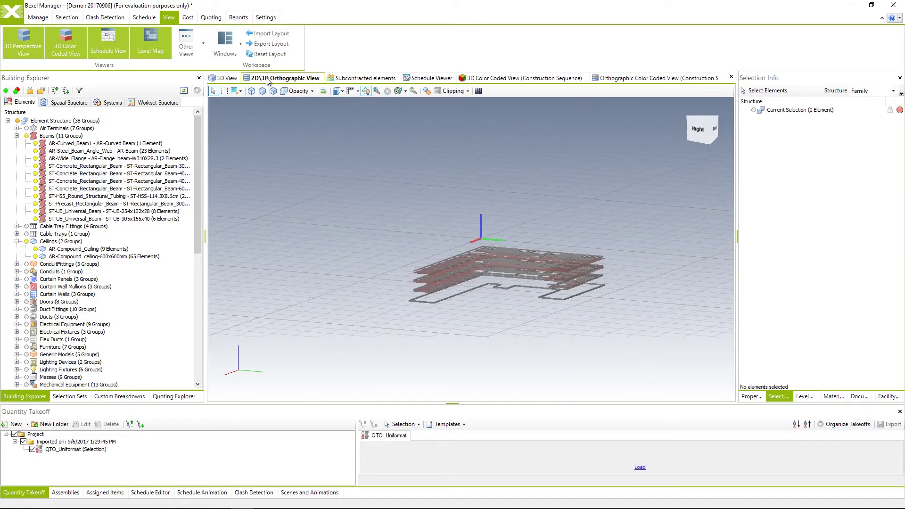